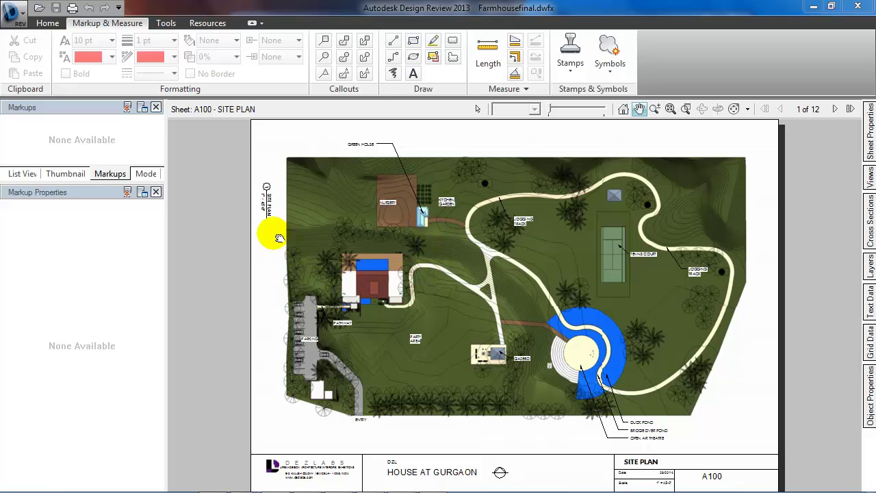
# Zoom in on the house and pathway area of site plan sheet A100
pyautogui.scroll(3, 411, 274)
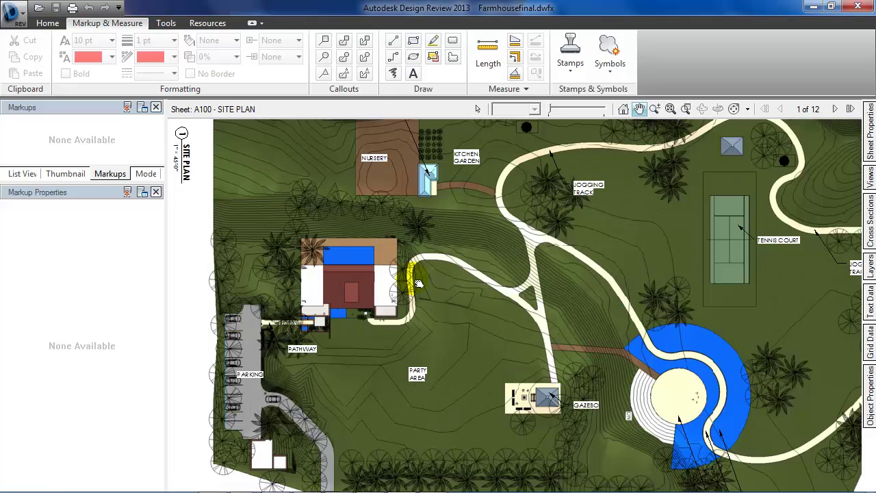
# On sheet A101 Ground Floor, draw a red rectangle around the pathway beside room 348
pyautogui.click(836, 109)
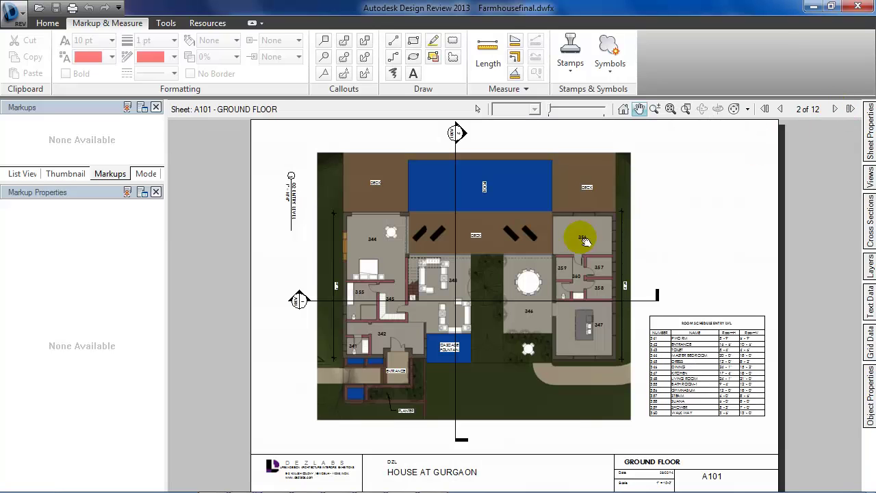
pyautogui.scroll(5, 494, 274)
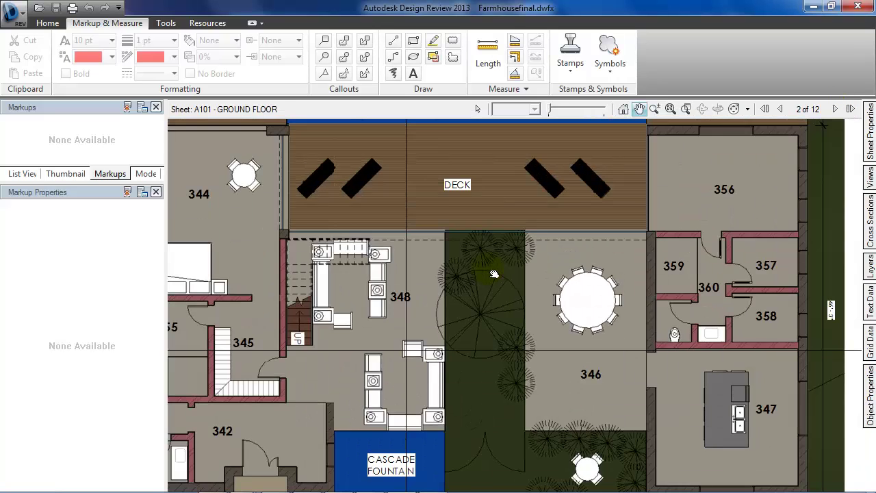
pyautogui.scroll(3, 495, 274)
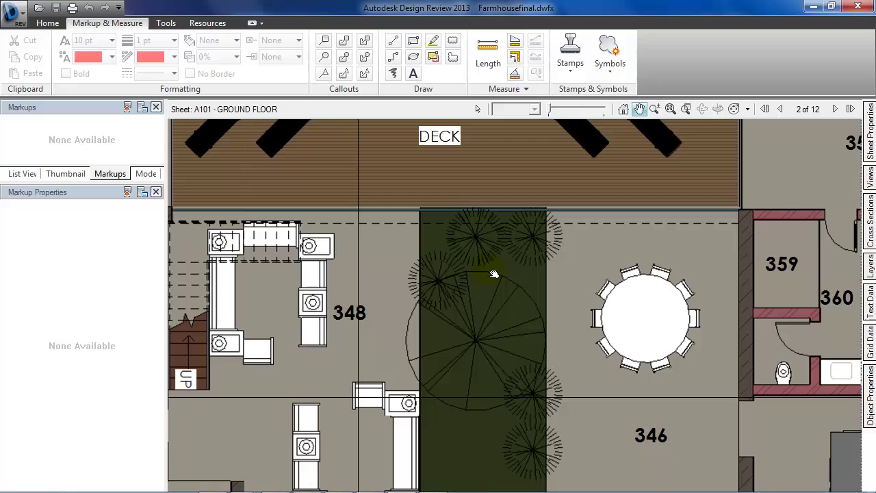
pyautogui.click(413, 41)
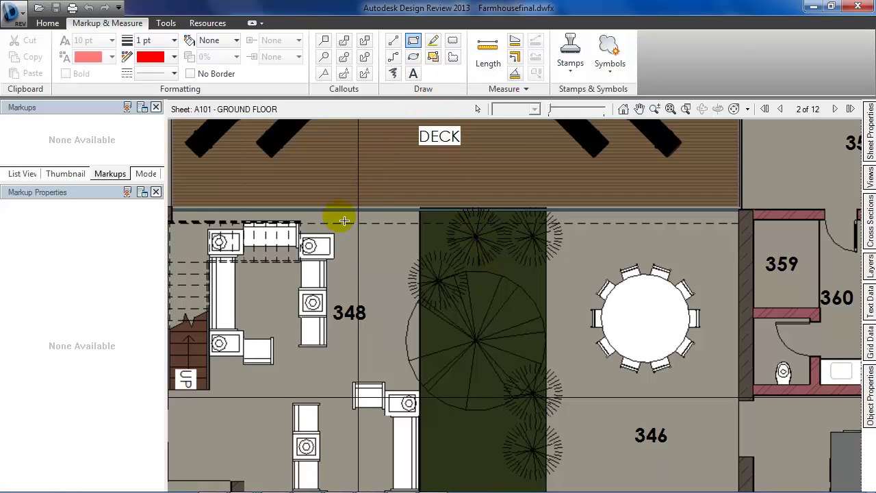
pyautogui.moveTo(352, 375)
pyautogui.mouseDown()
pyautogui.moveTo(562, 429)
pyautogui.moveTo(579, 442)
pyautogui.mouseUp()
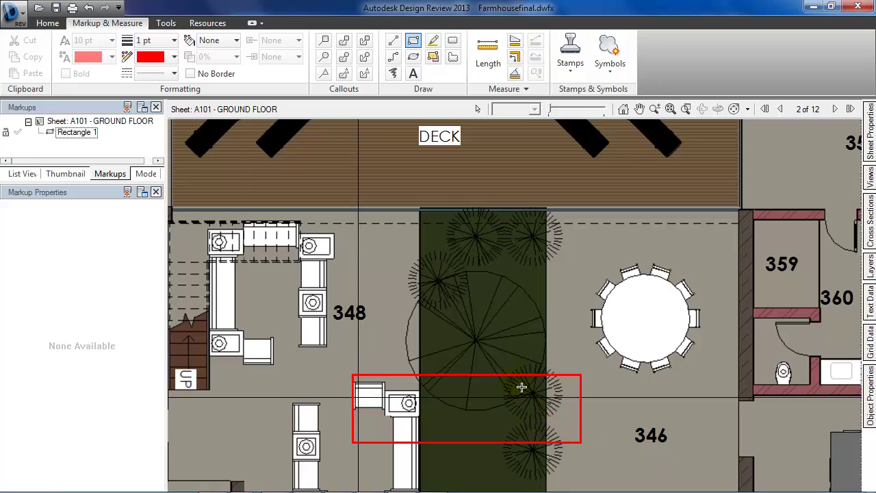
# Add a leader callout reading 'ADD SIX FEET PATHWAY' pointing into the red rectangle
pyautogui.click(324, 41)
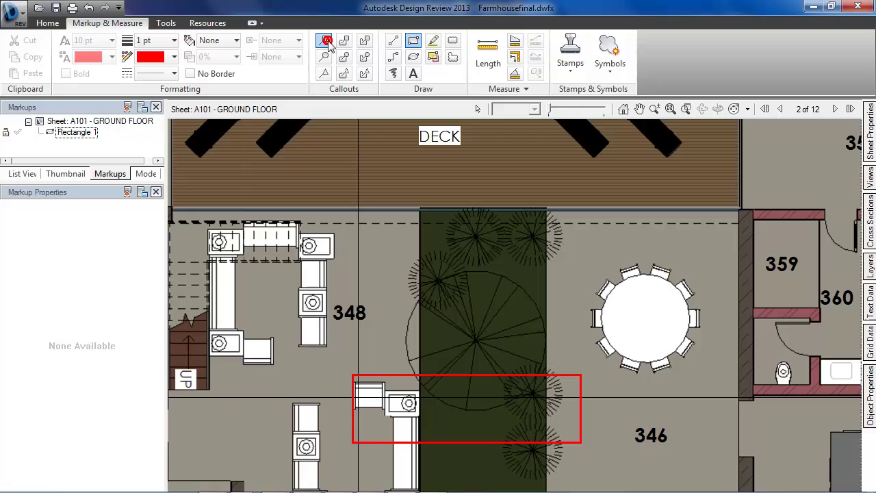
pyautogui.click(496, 389)
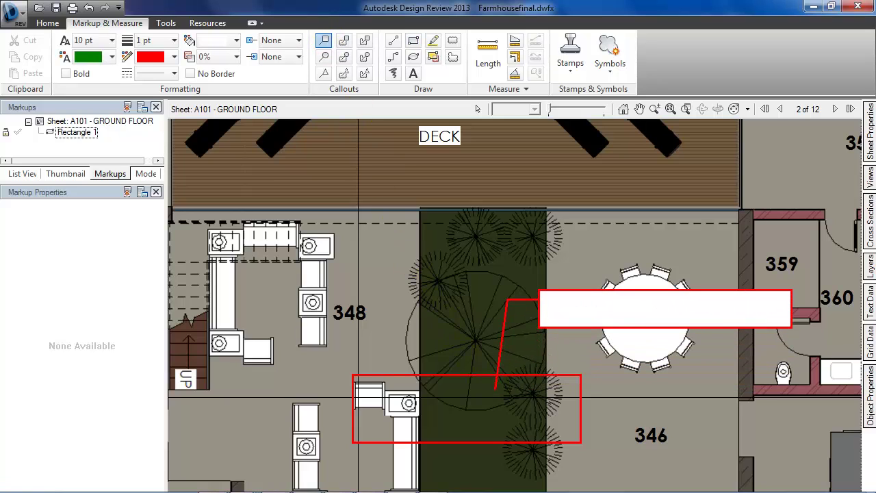
pyautogui.click(542, 301)
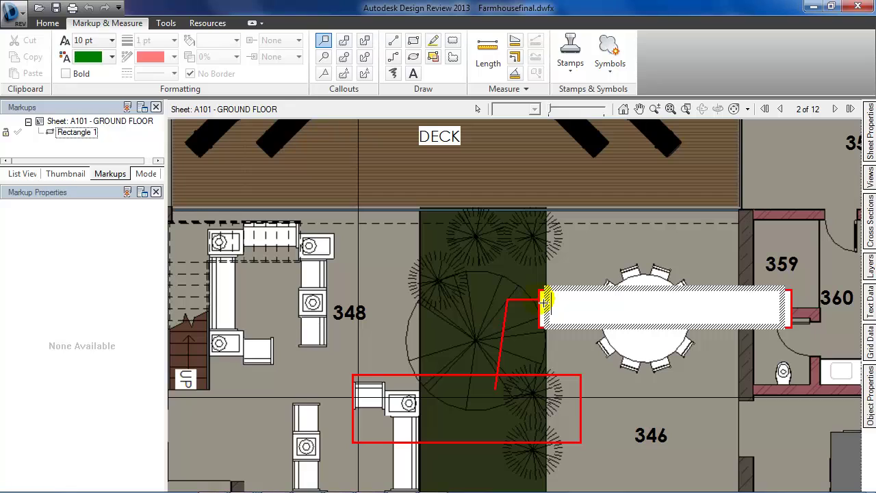
pyautogui.write('ADD ')
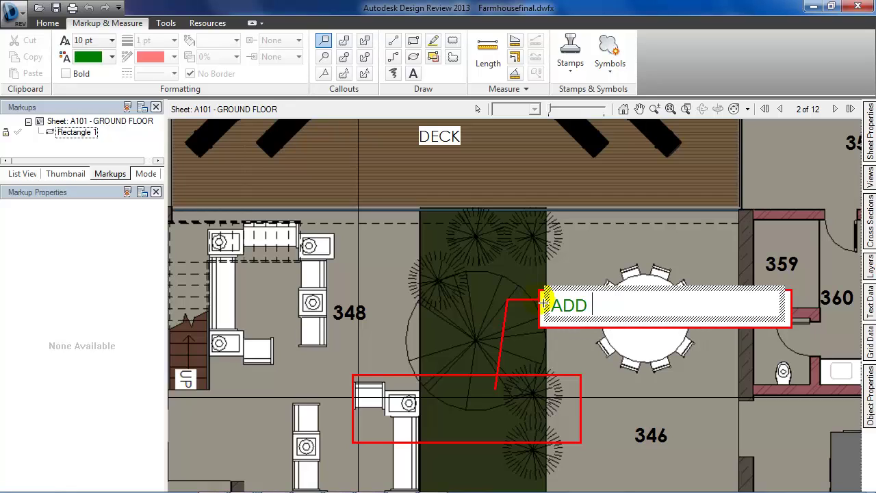
pyautogui.write('SIX FEET ')
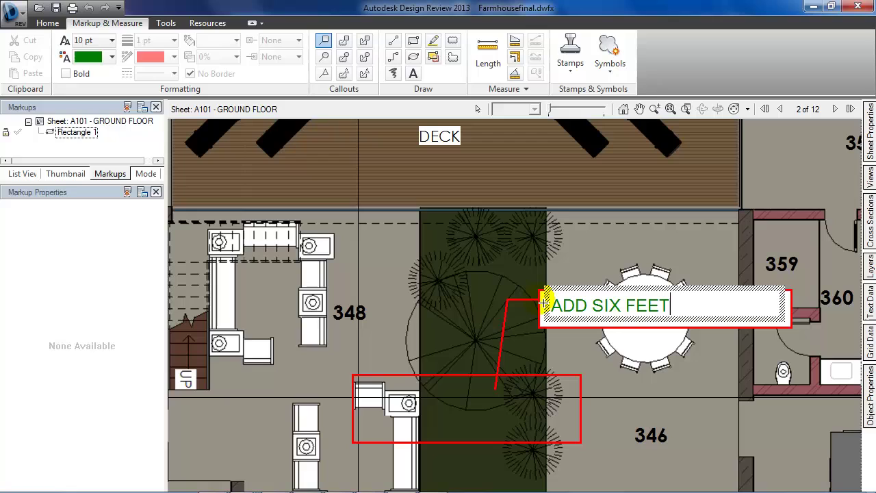
pyautogui.write('PATHWAY')
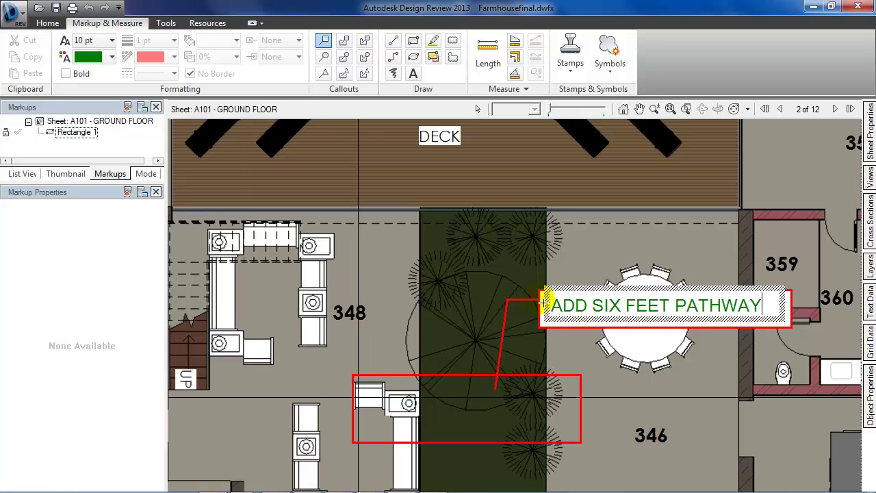
pyautogui.click(592, 368)
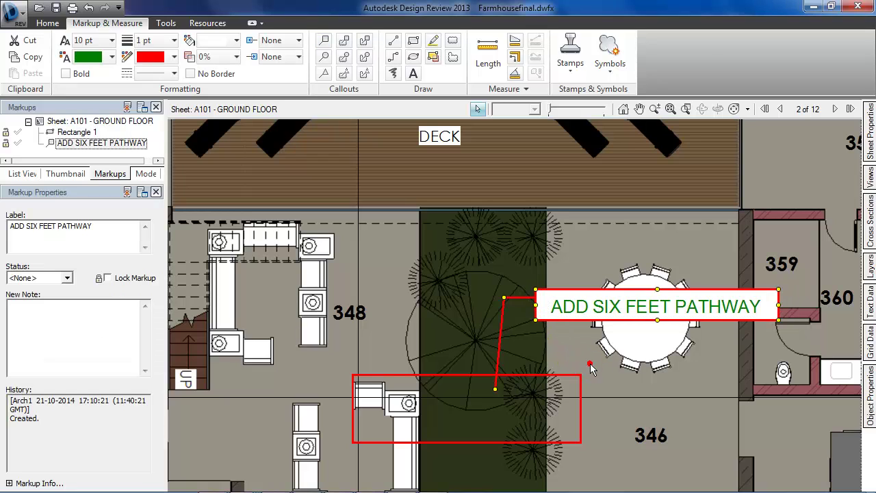
pyautogui.scroll(-2, 561, 339)
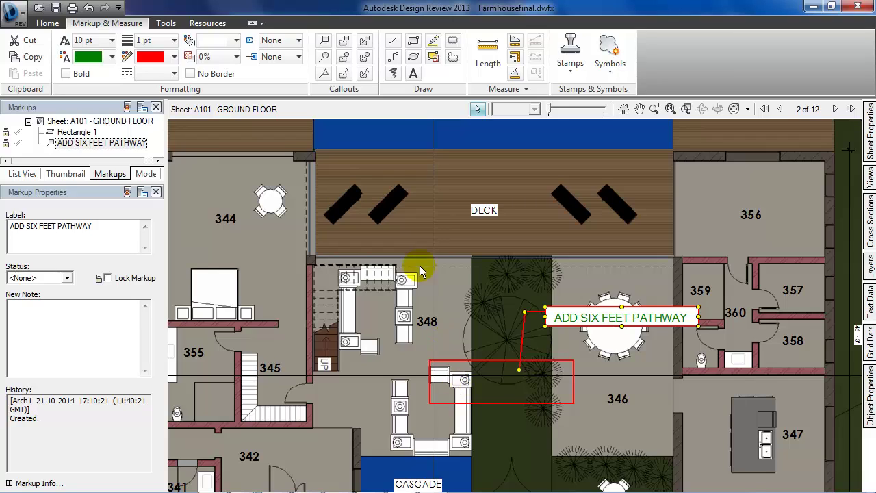
# Add a 'REMOVE SOFA' leader callout pointing at the sofa below the rectangle
pyautogui.click(324, 41)
pyautogui.click(463, 416)
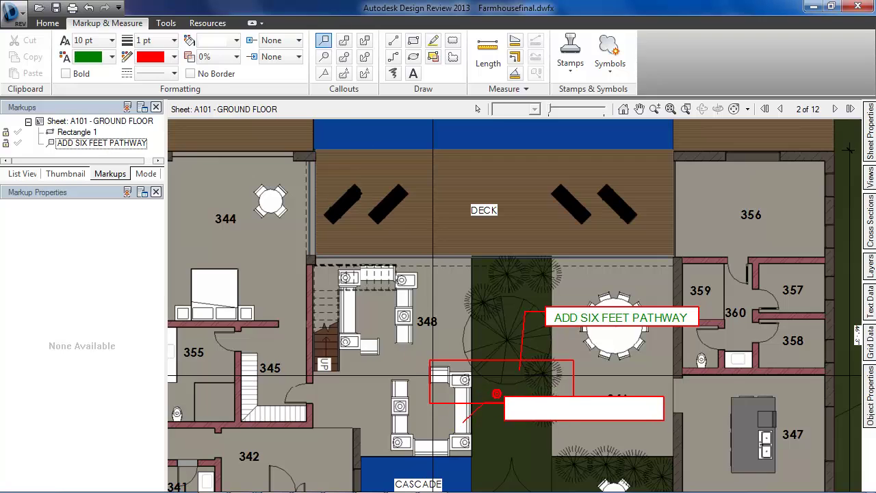
pyautogui.click(529, 450)
pyautogui.write('REMOVE SOFA')
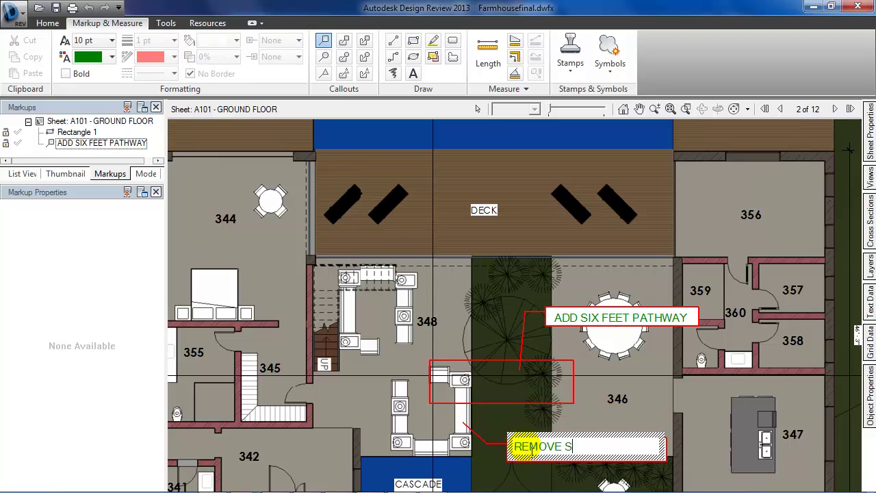
pyautogui.click(657, 427)
# Zoom the ground-floor view over to the pool
pyautogui.scroll(-2, 472, 308)
pyautogui.scroll(-2, 427, 304)
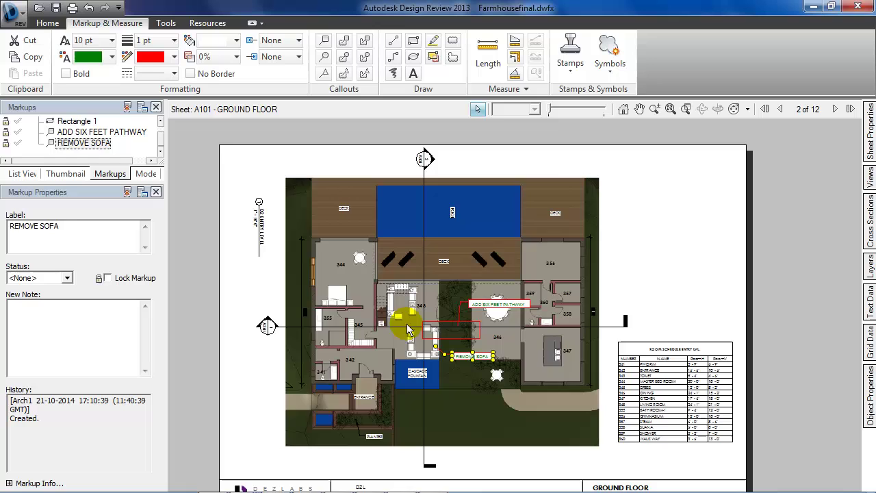
pyautogui.scroll(5, 716, 411)
pyautogui.scroll(-2, 644, 362)
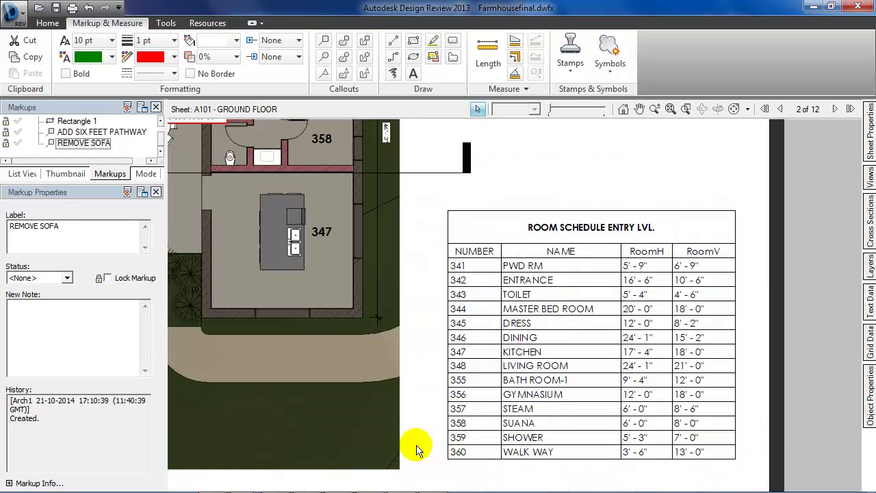
pyautogui.scroll(-3, 753, 417)
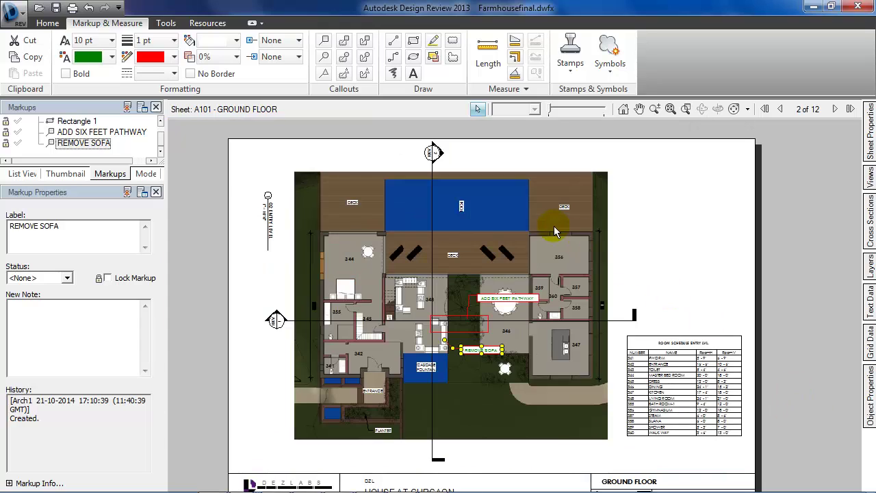
pyautogui.scroll(2, 407, 163)
pyautogui.scroll(2, 404, 162)
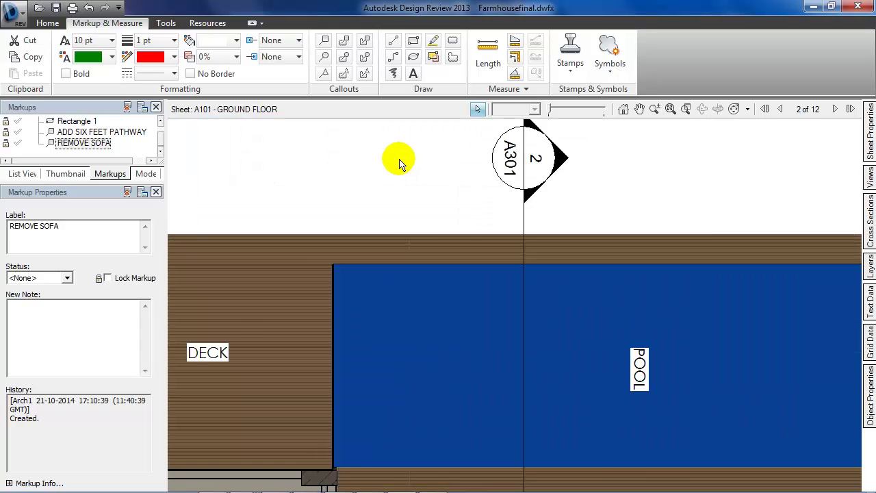
pyautogui.scroll(-1, 370, 158)
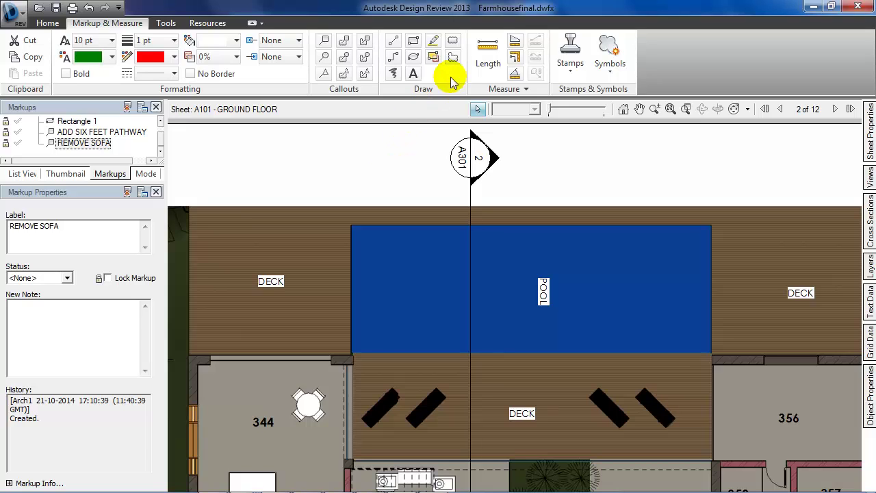
# Measure the pool's top edge between its corners, about 540.14173 in long
pyautogui.click(486, 58)
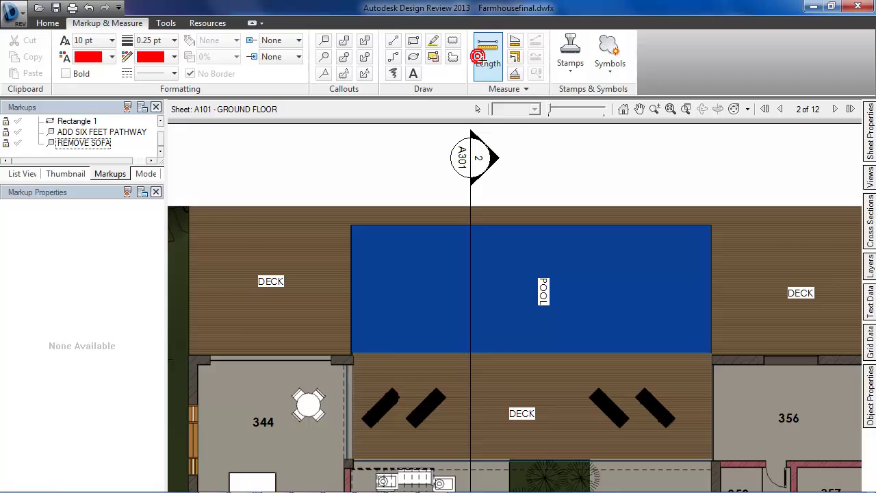
pyautogui.click(357, 244)
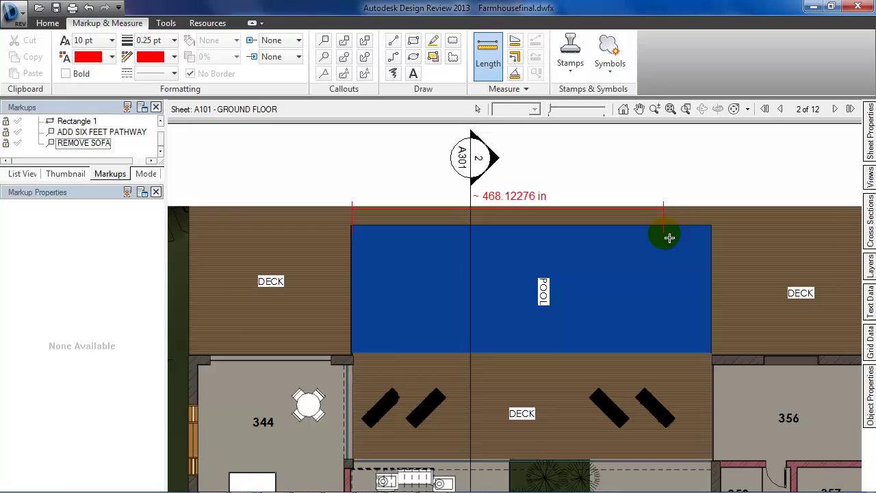
pyautogui.click(717, 240)
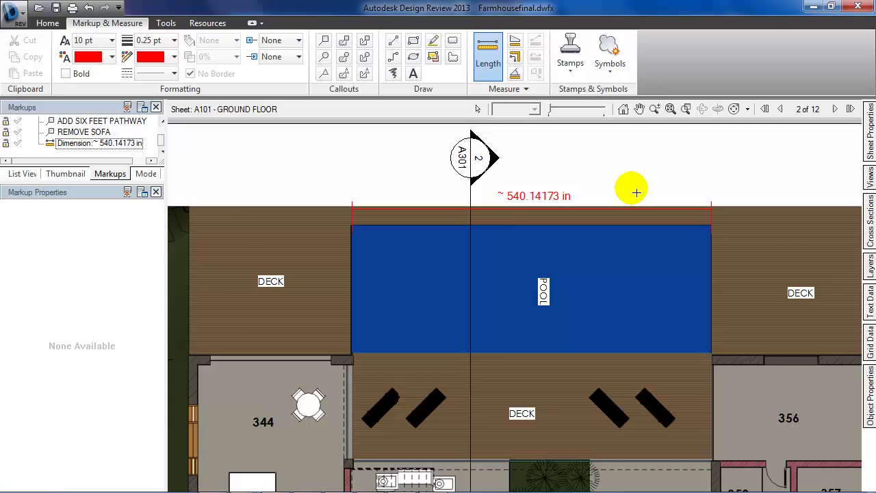
pyautogui.scroll(2, 593, 190)
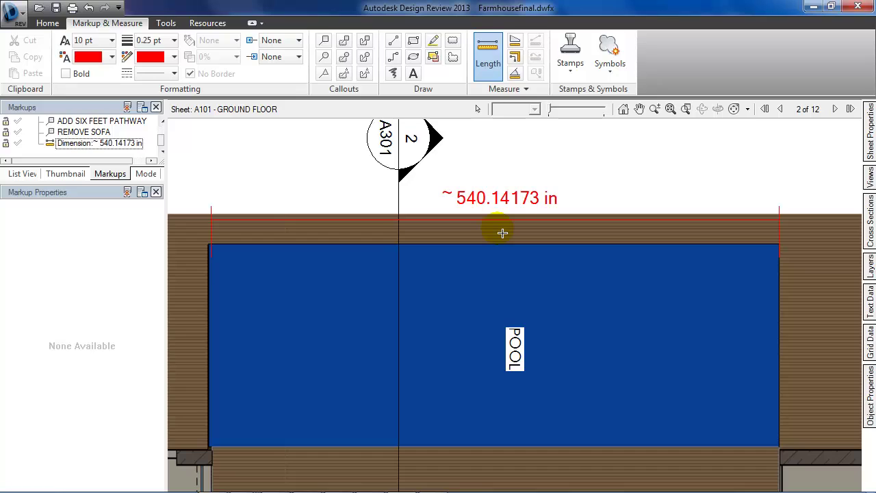
# Set 2D drawing units to Feet and Inches and display lengths as Feet and Fractional Inches
pyautogui.click(526, 90)
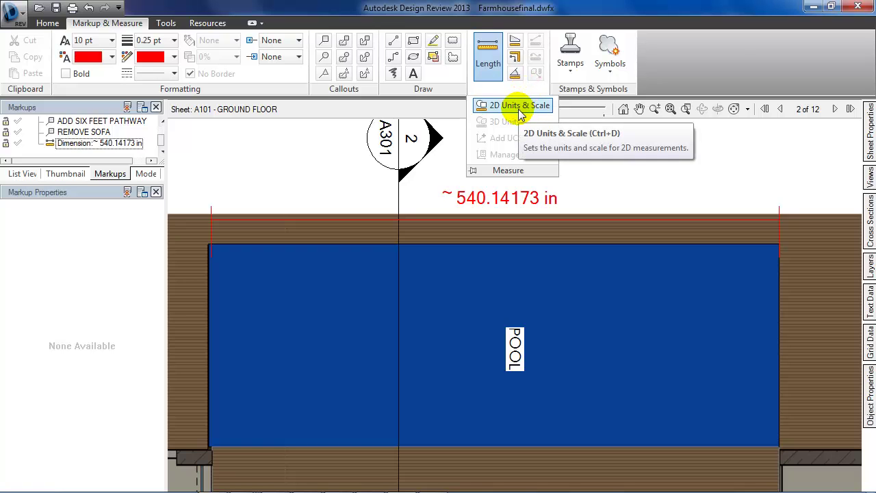
pyautogui.click(520, 109)
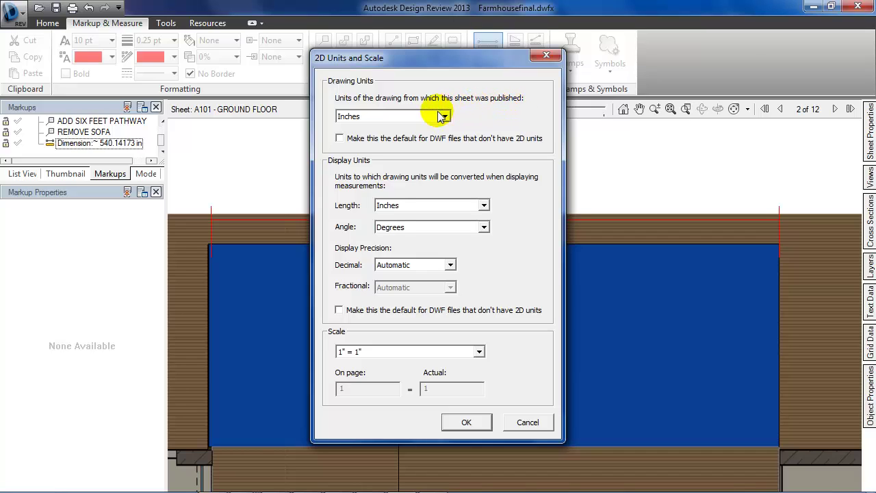
pyautogui.click(367, 120)
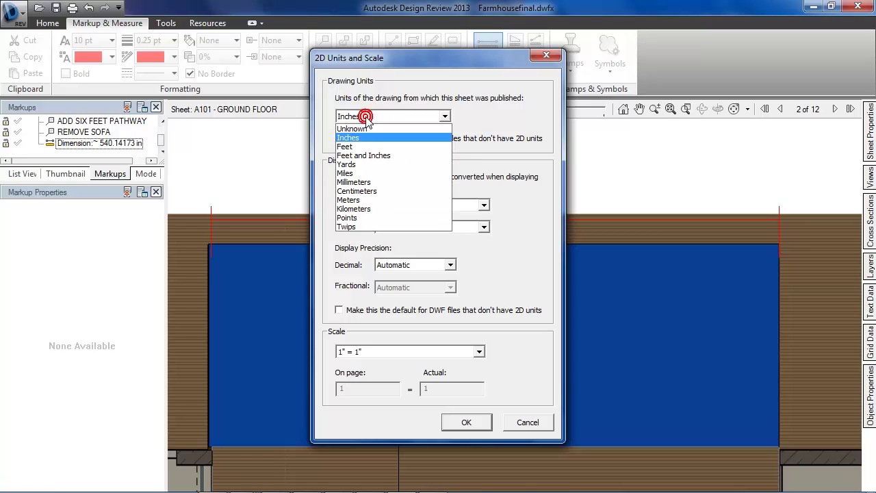
pyautogui.click(366, 157)
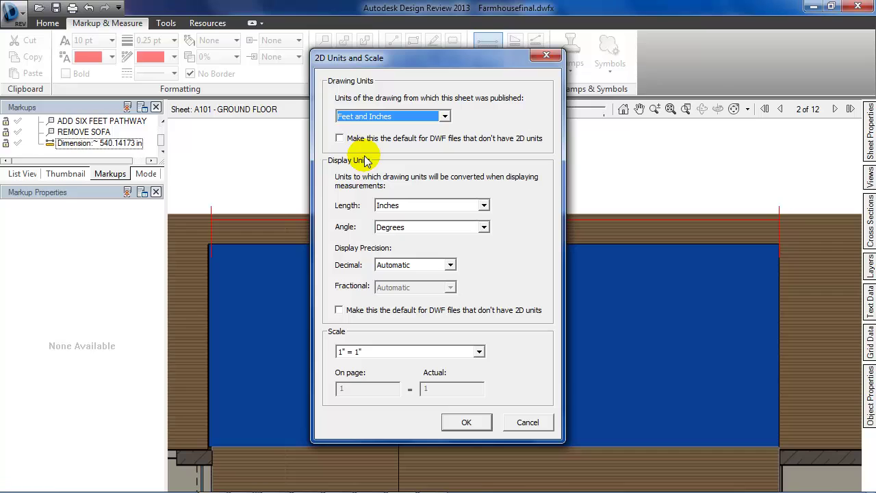
pyautogui.click(430, 207)
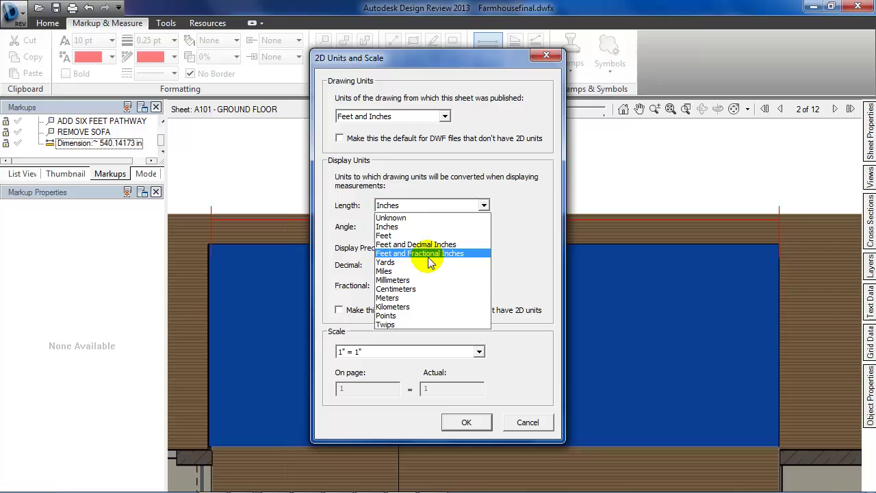
pyautogui.click(428, 254)
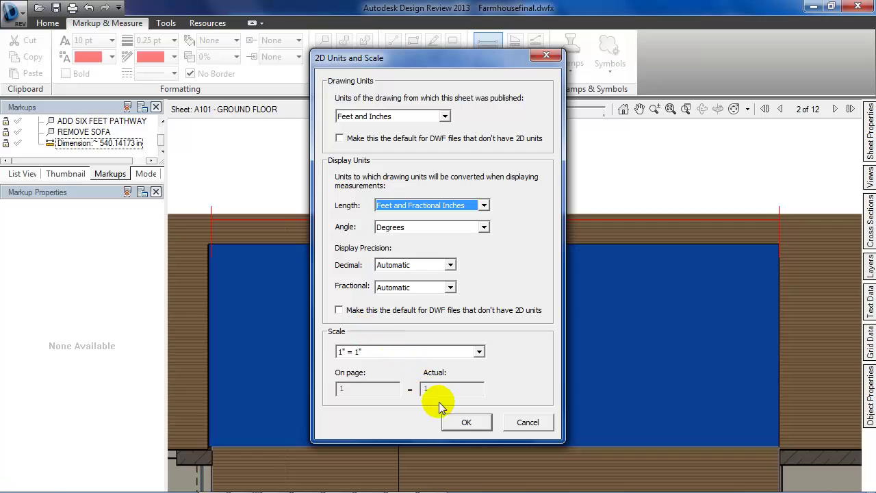
pyautogui.click(463, 424)
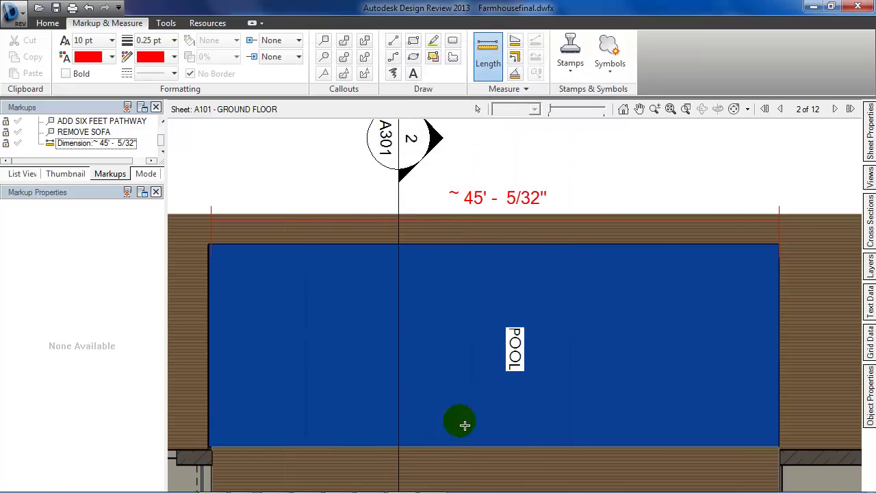
# Measure the pool's left edge from lower-left to top-left corner, about 16' - 13/32"
pyautogui.scroll(2, 496, 212)
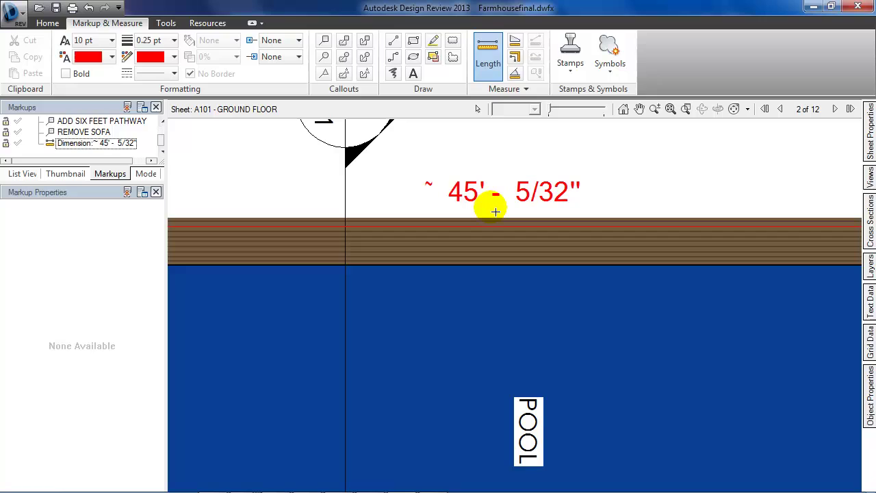
pyautogui.scroll(-3, 496, 211)
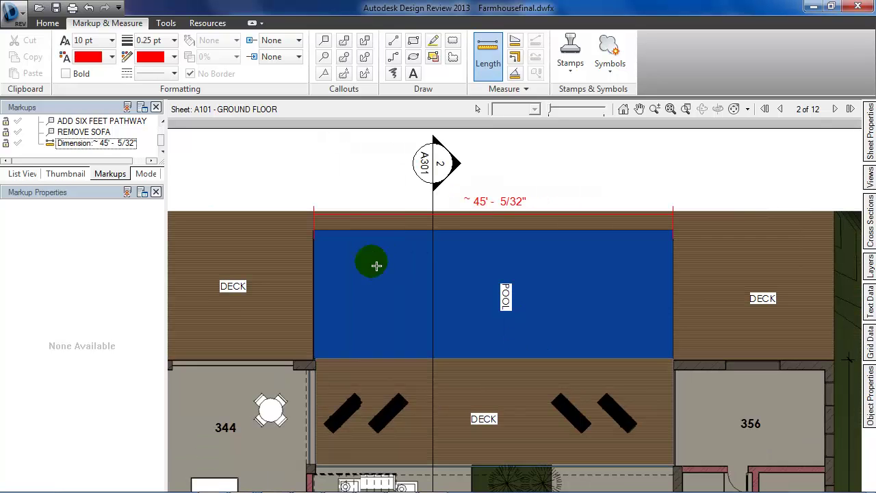
pyautogui.click(335, 362)
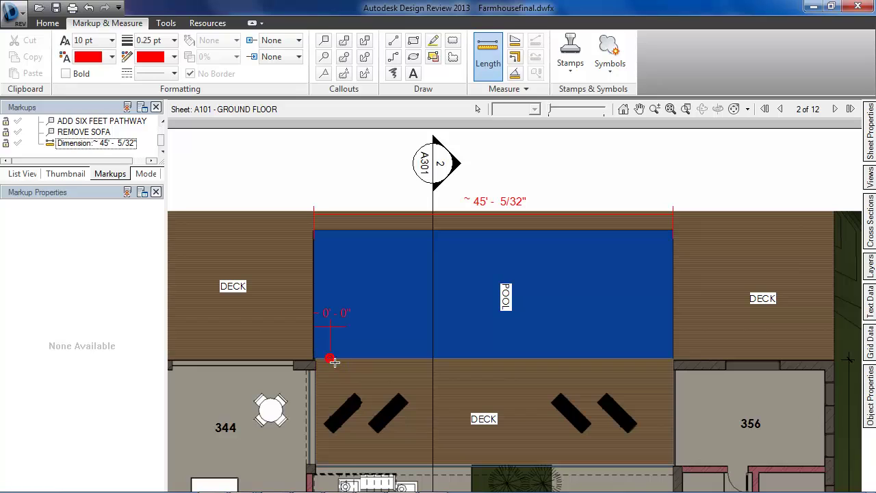
pyautogui.click(343, 234)
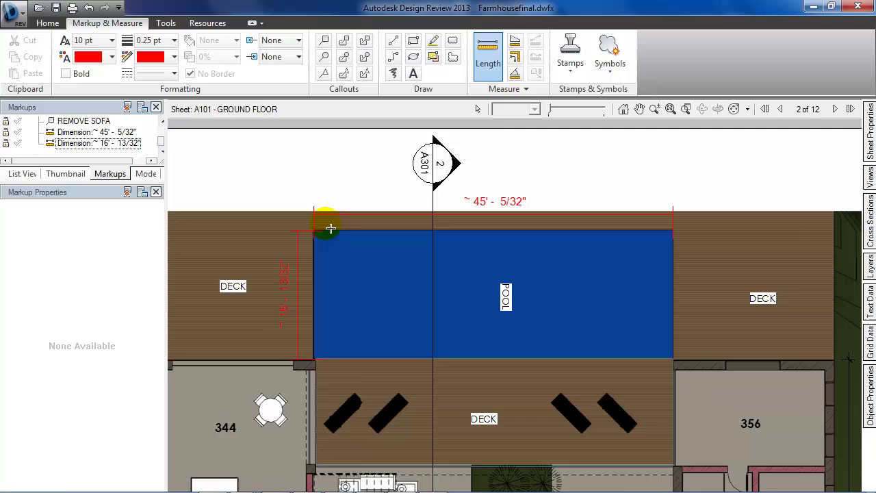
# Advance to sheet 3 of 12, A102 First Floor
pyautogui.click(835, 109)
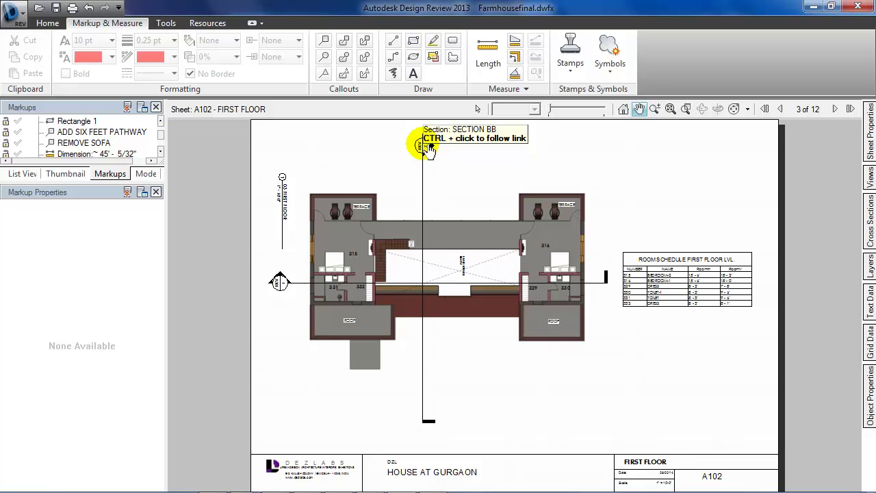
# Follow the Section BB marker to sheet A301 and pan over Sections AA and BB
pyautogui.keyDown('ctrl'); pyautogui.click(429, 148); pyautogui.keyUp('ctrl')
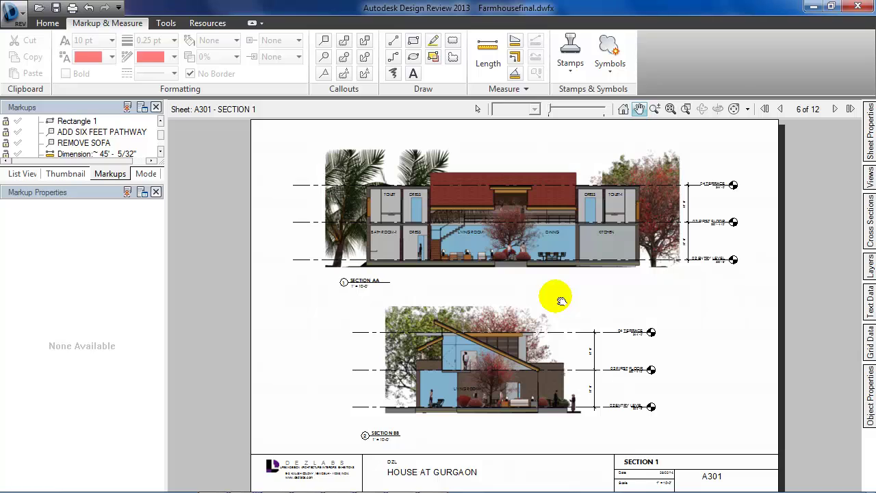
pyautogui.moveTo(507, 256); pyautogui.dragTo(505, 249)
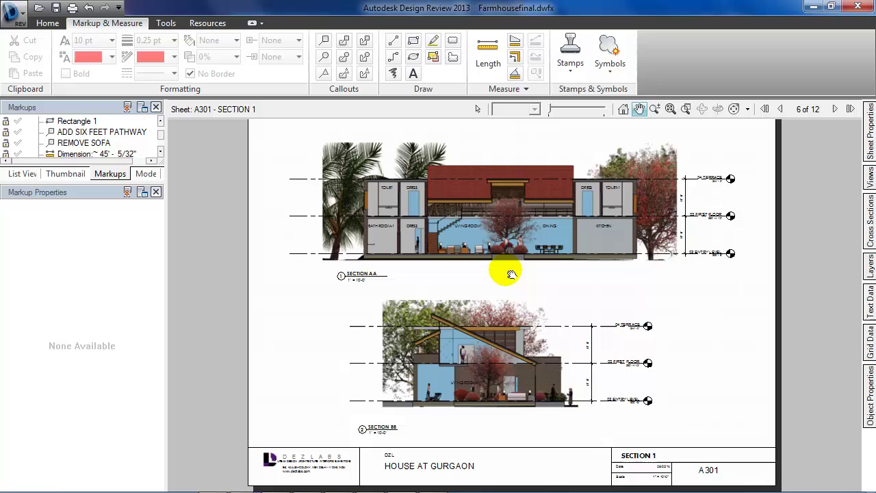
pyautogui.scroll(3, 512, 274)
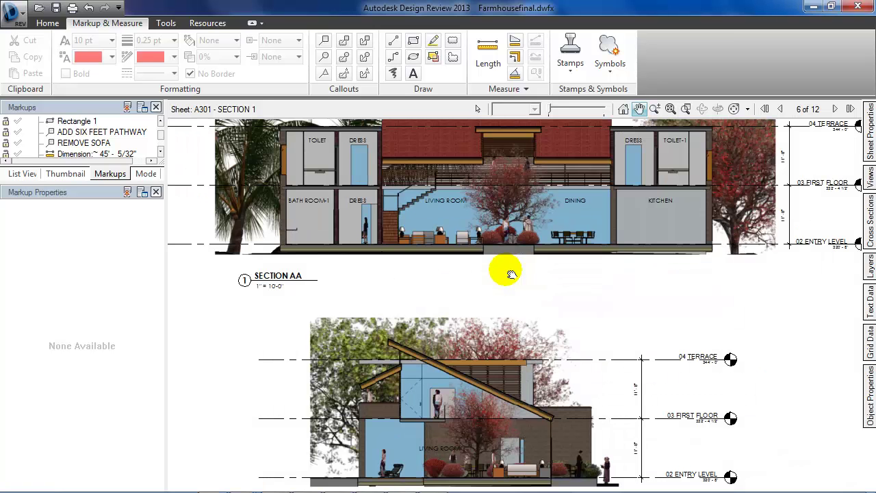
pyautogui.moveTo(499, 305); pyautogui.dragTo(513, 250)
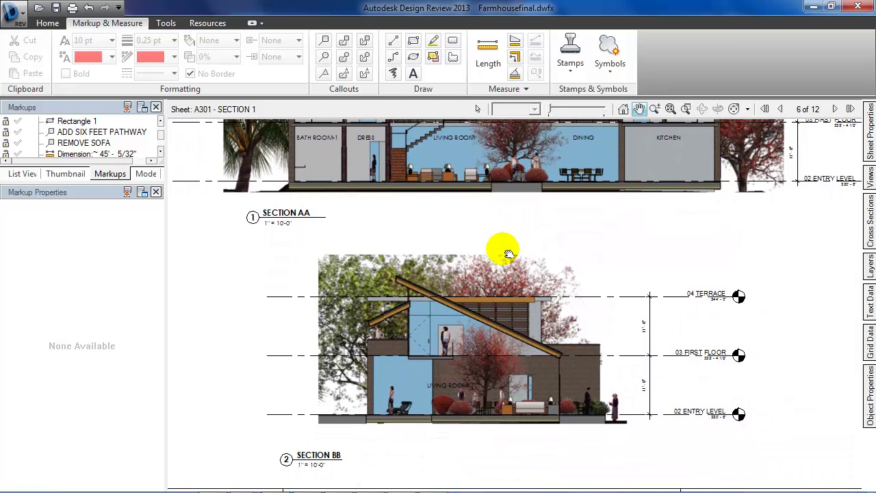
pyautogui.scroll(-2, 505, 261)
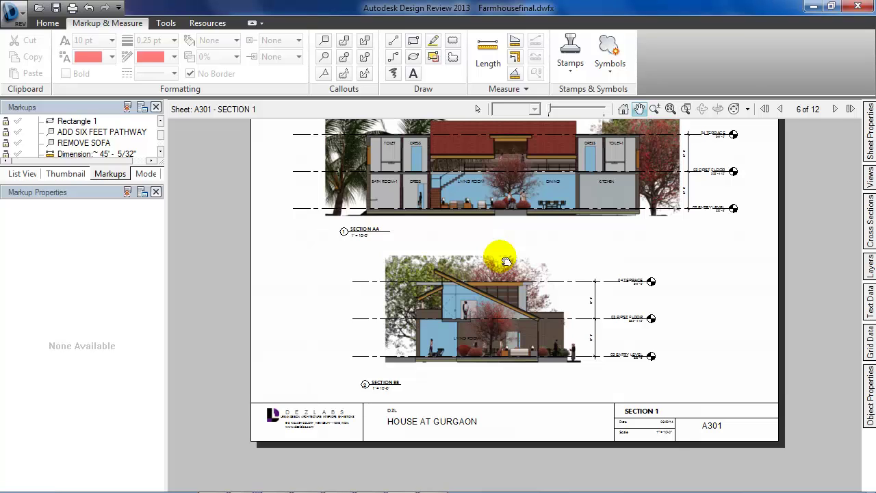
# Save the marked-up drawing as a new DWFx file named 'FARMHOUSE MARKUPS'
pyautogui.press('Escape')
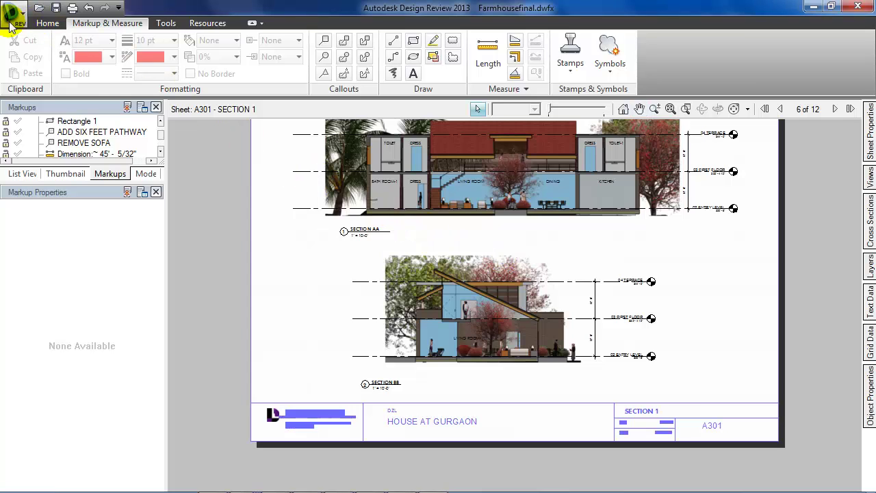
pyautogui.click(11, 25)
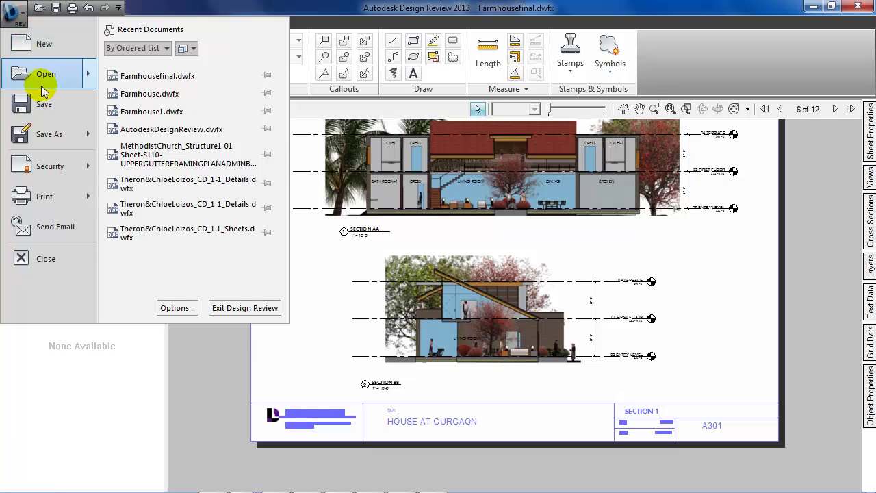
pyautogui.click(59, 137)
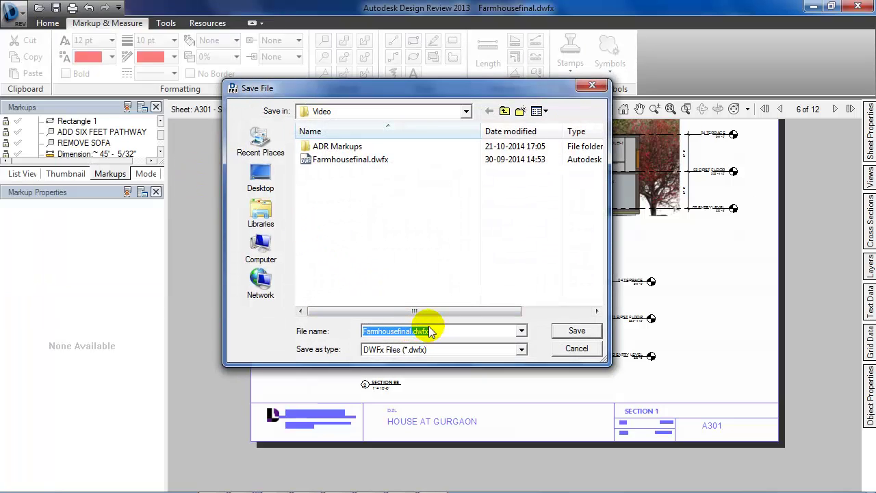
pyautogui.write('fARMHOUSE MARKUPS')
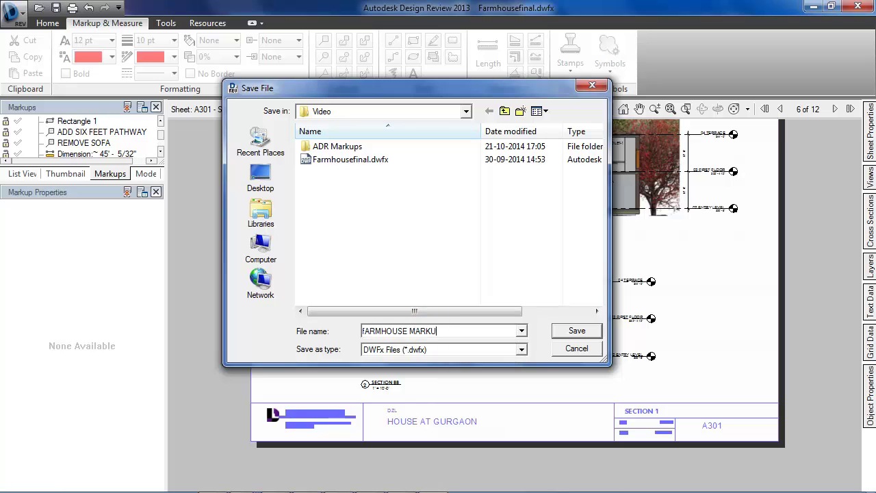
pyautogui.click(566, 330)
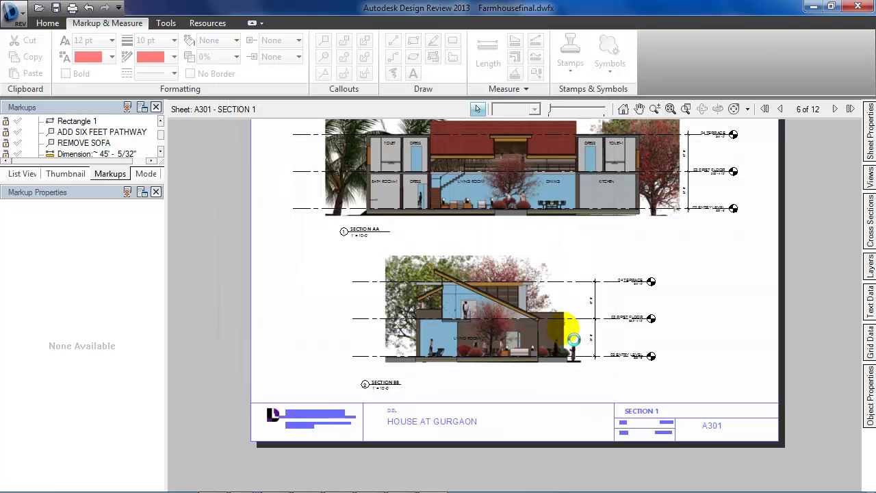